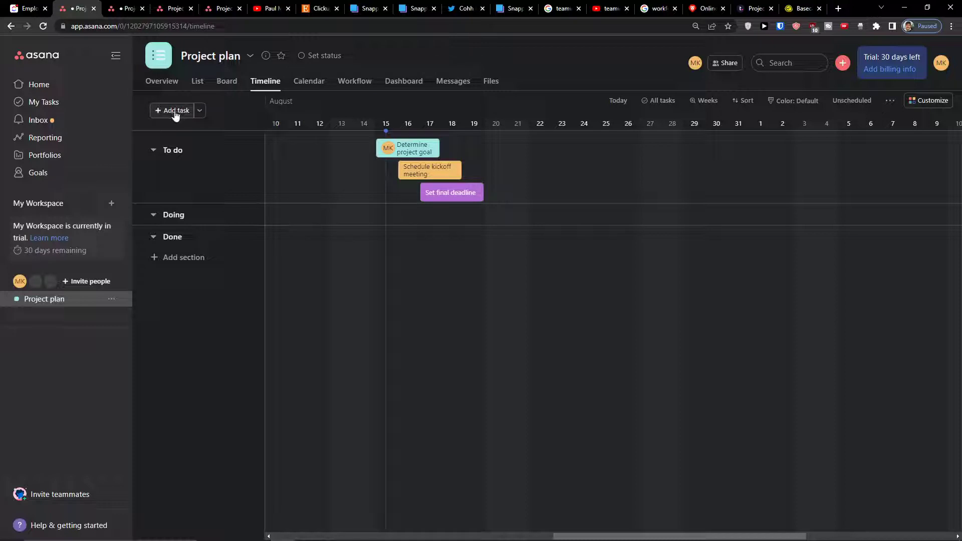
- Add a task named Marketing Guide to the To do section of the timeline
left_click(198, 111)
left_click(198, 112)
left_click(176, 112)
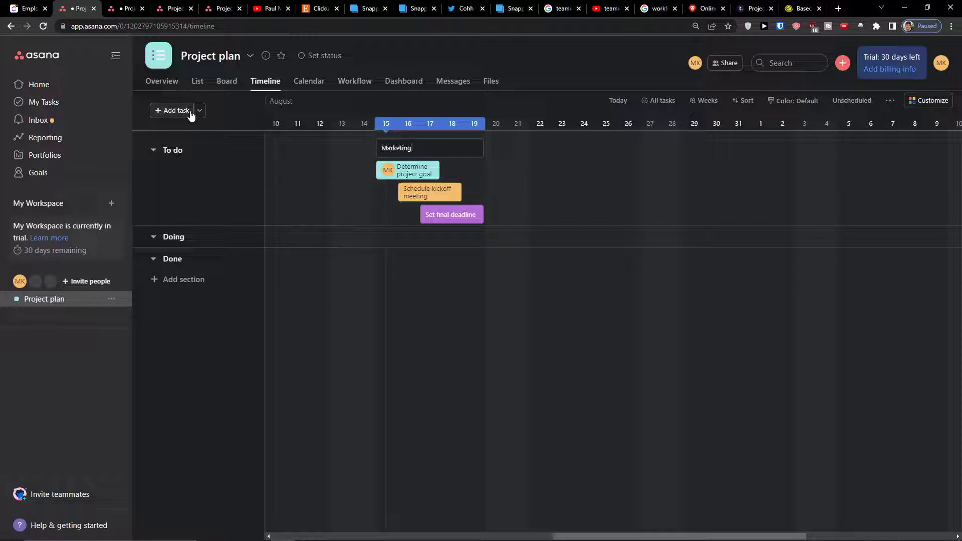
key("Return")
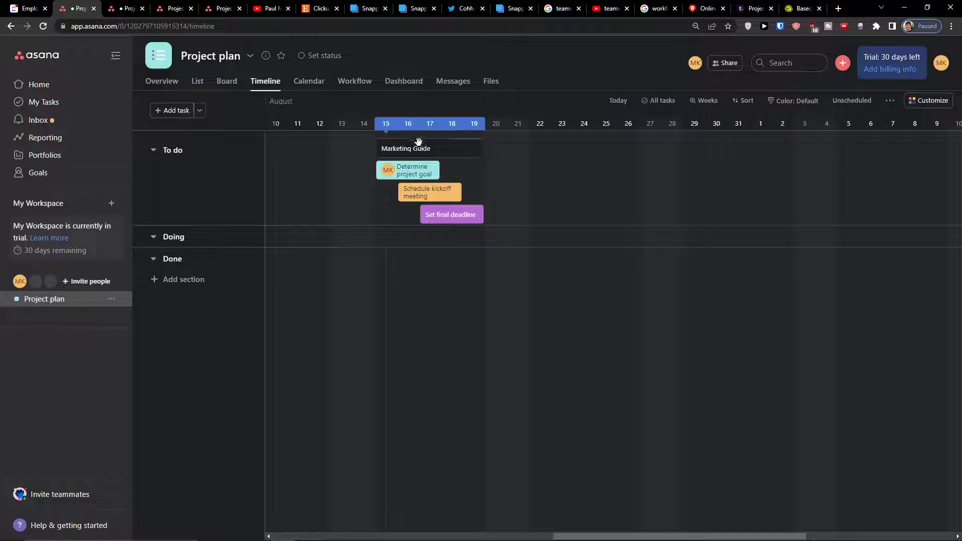
- Lengthen the Marketing Guide task and shift it to 14–25 Aug on the timeline, checking its due date in the list view
left_click_drag(485, 152, 629, 163)
left_click_drag(503, 149, 482, 148)
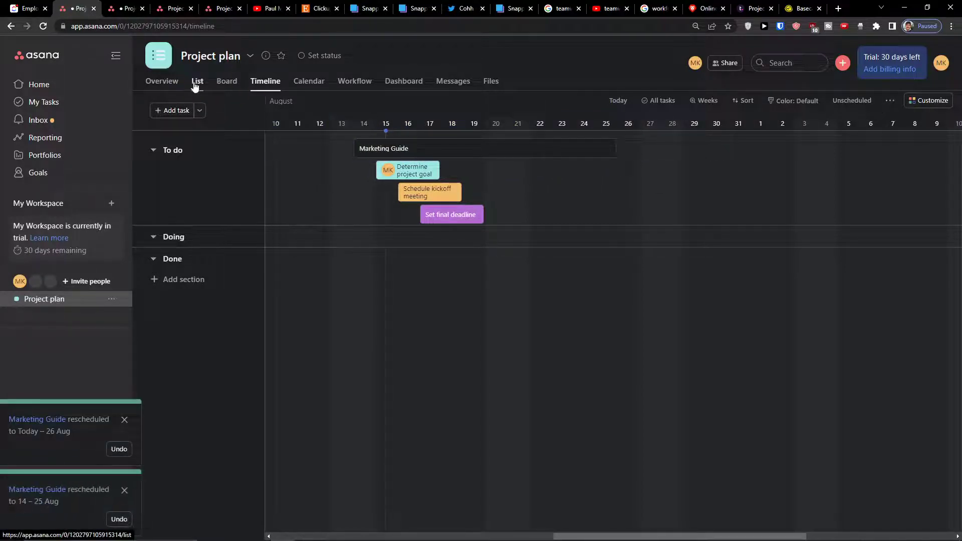
left_click(197, 83)
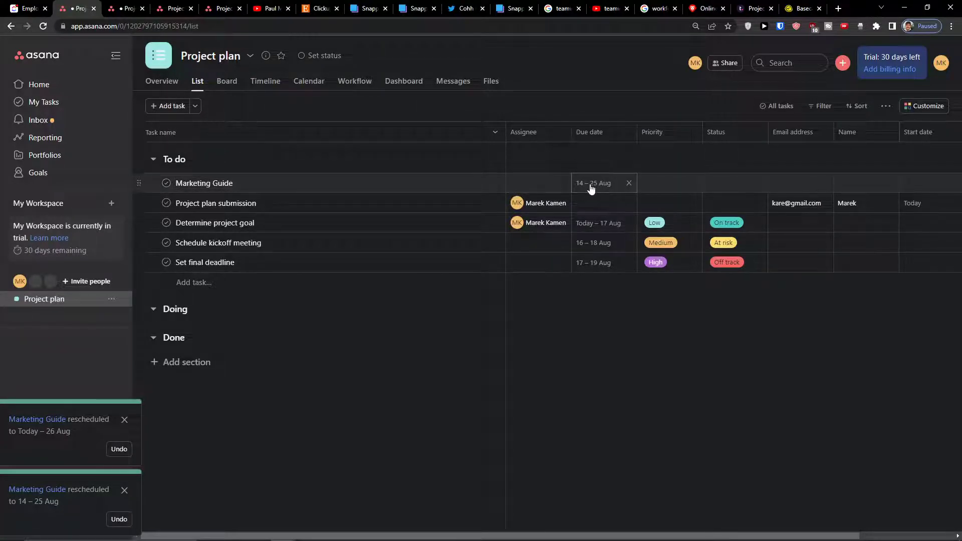
left_click(265, 81)
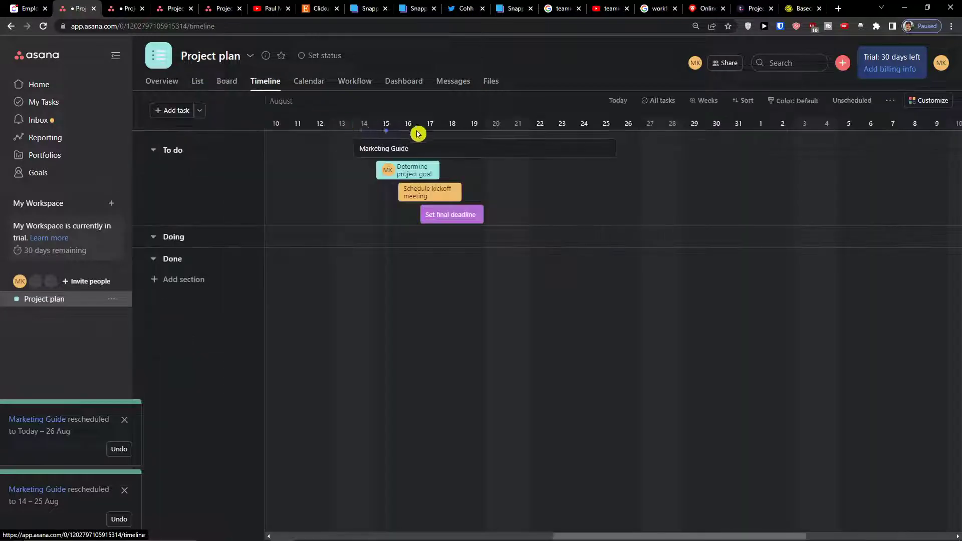
- Move the Marketing Guide task to 17–28 Aug on the timeline and check its due date in the list view
left_click_drag(450, 146, 540, 151)
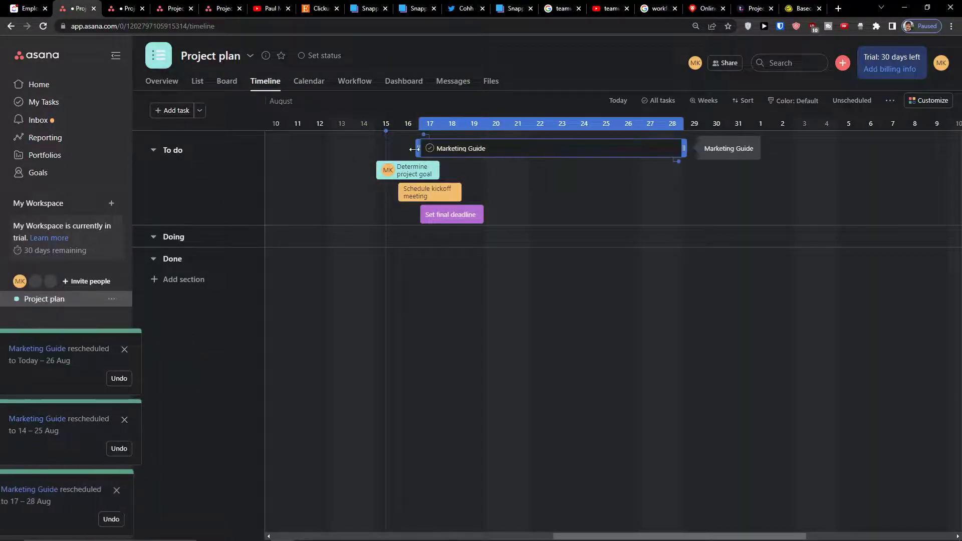
left_click(154, 149)
left_click(154, 149)
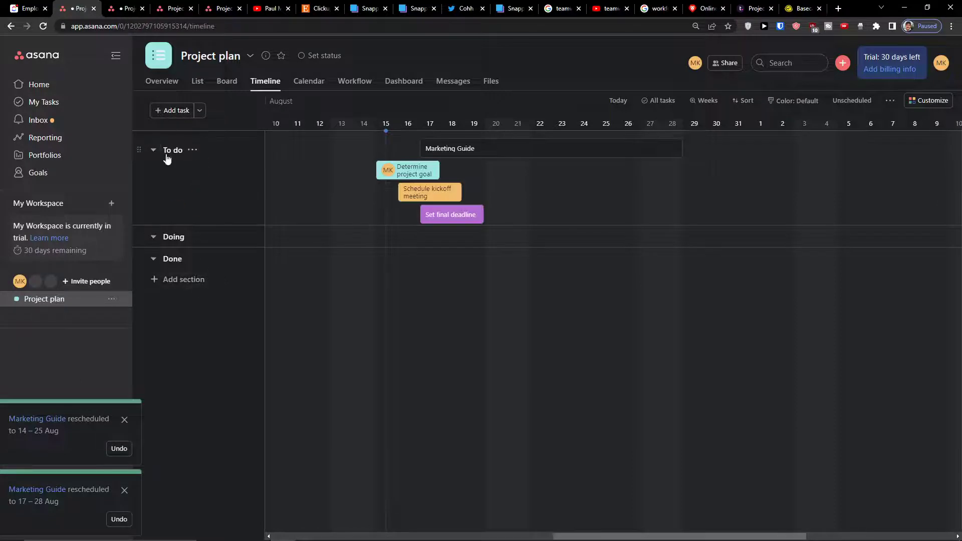
left_click(196, 82)
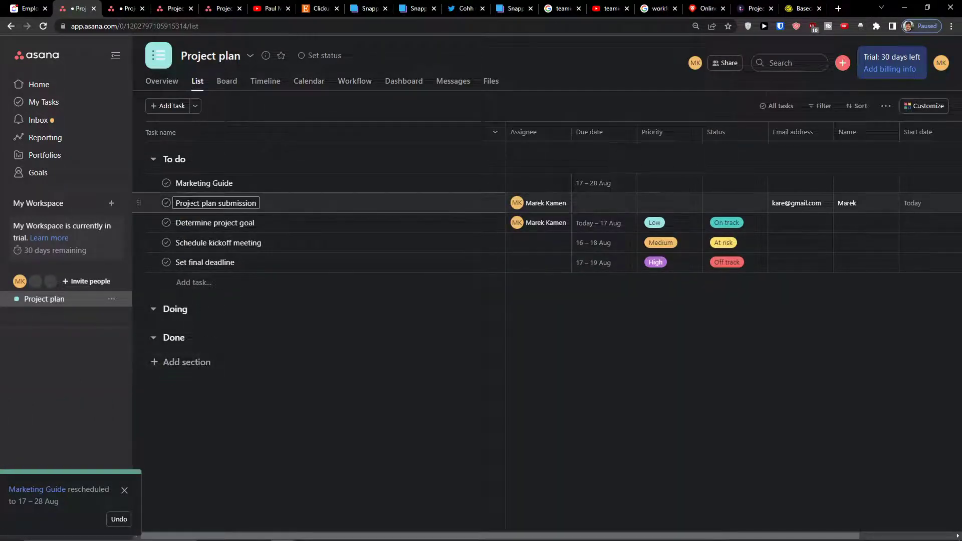
- Reschedule the Determine project goal task to 17–19 Aug on the timeline
left_click(265, 84)
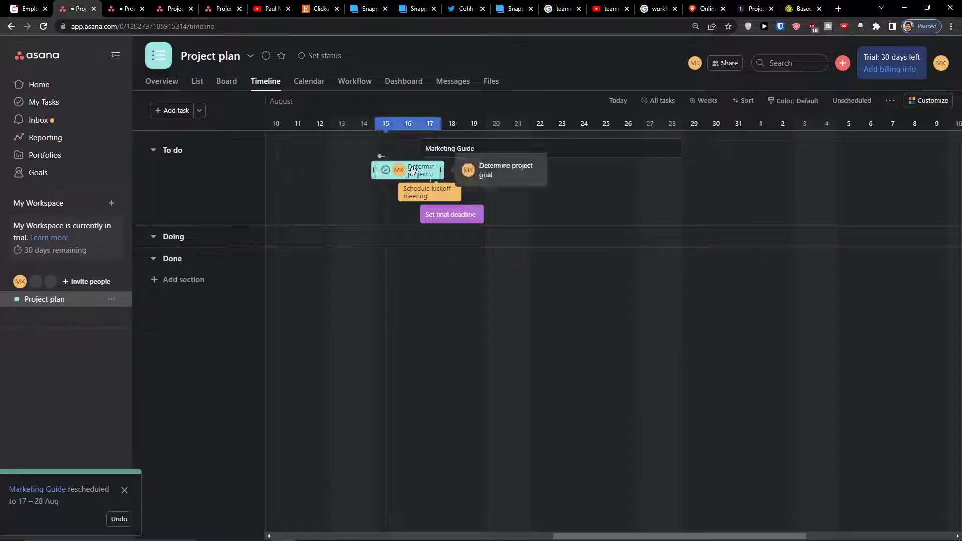
left_click_drag(415, 171, 458, 173)
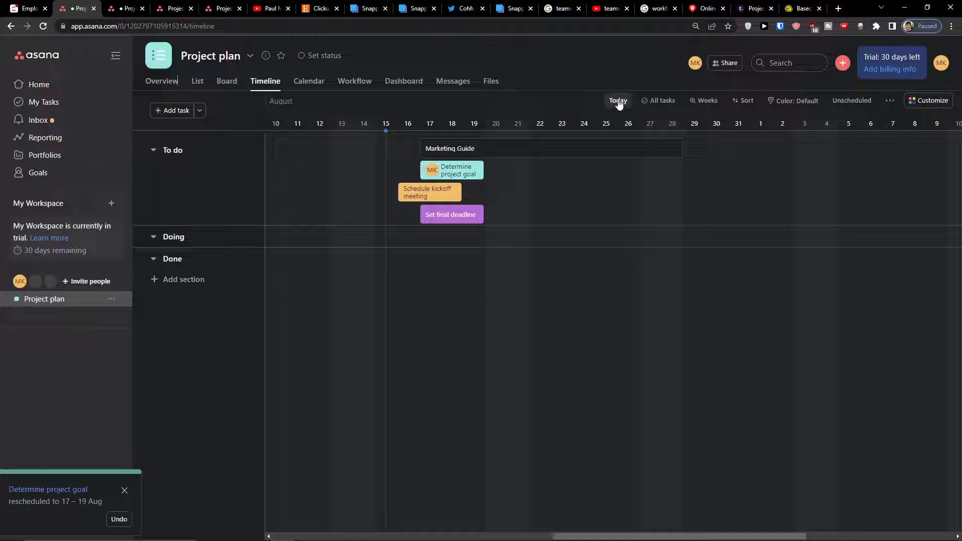
- Examine the timeline at the Days, Quarters, Half-year and Years scales, bringing it back to today's date
left_click(647, 103)
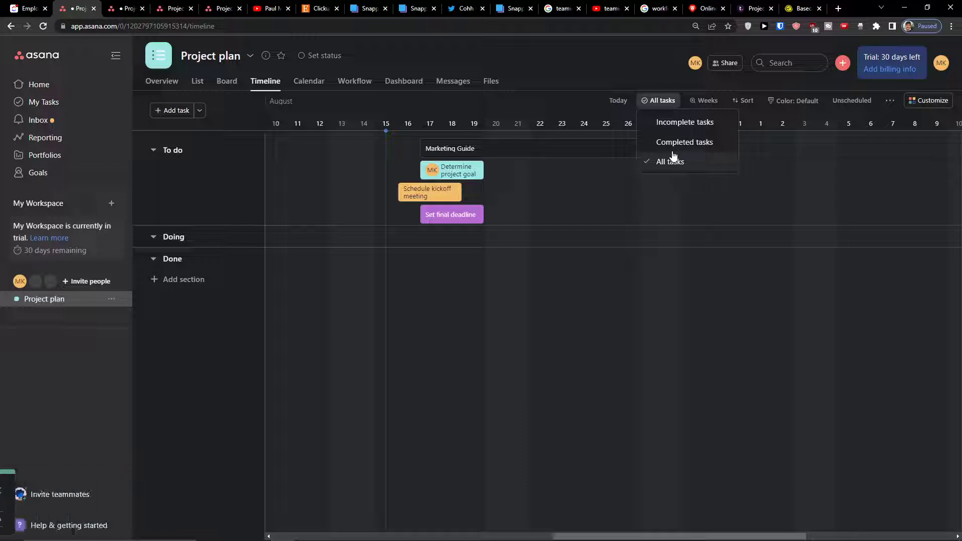
left_click(704, 100)
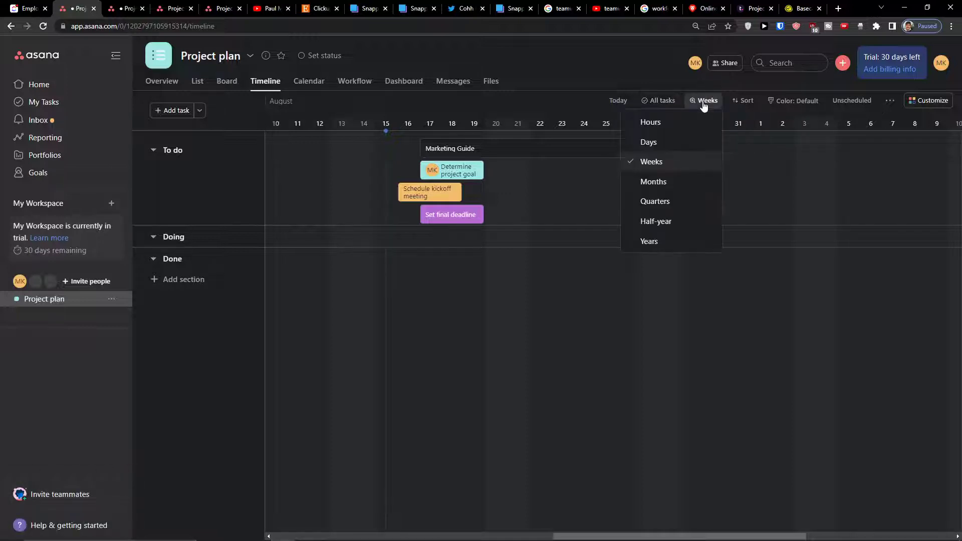
left_click(674, 149)
left_click(702, 102)
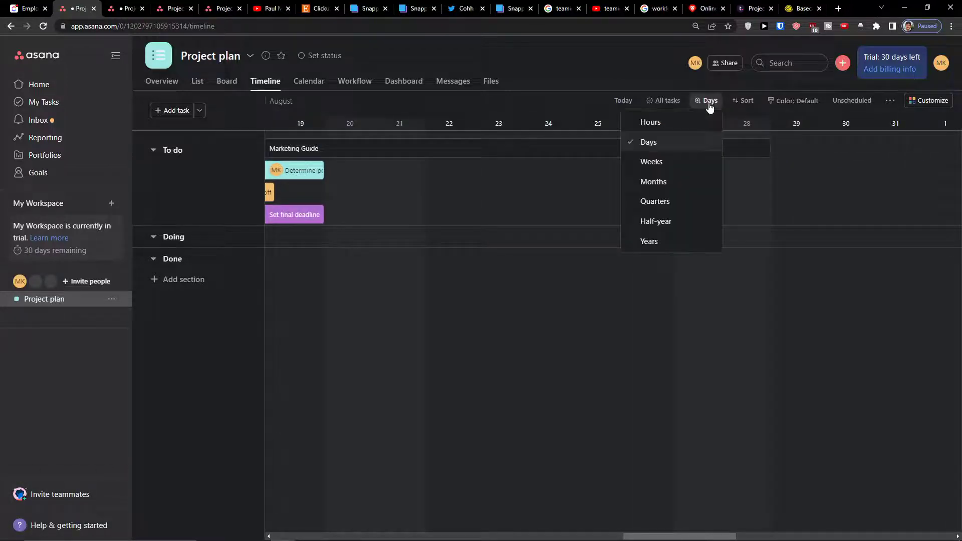
left_click(669, 201)
left_click(704, 102)
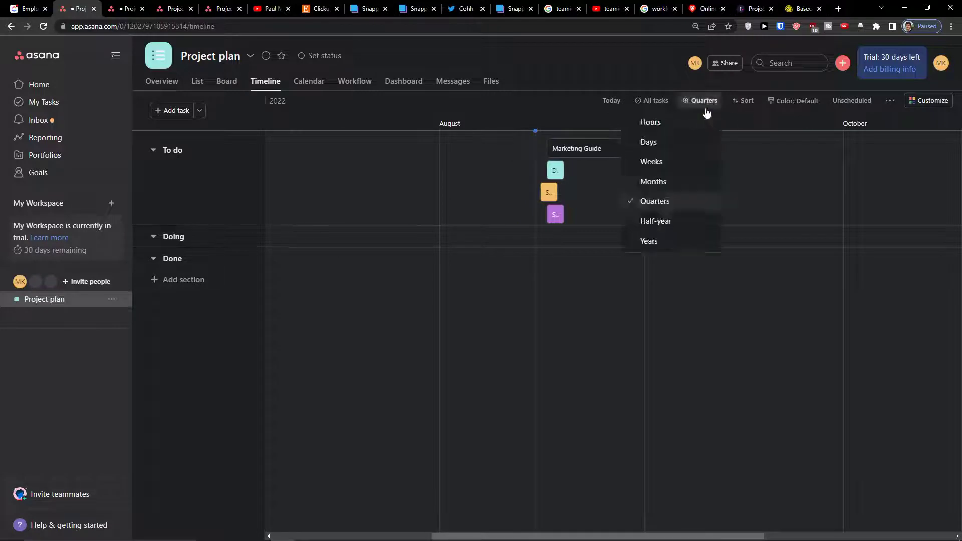
left_click(672, 219)
left_click(701, 100)
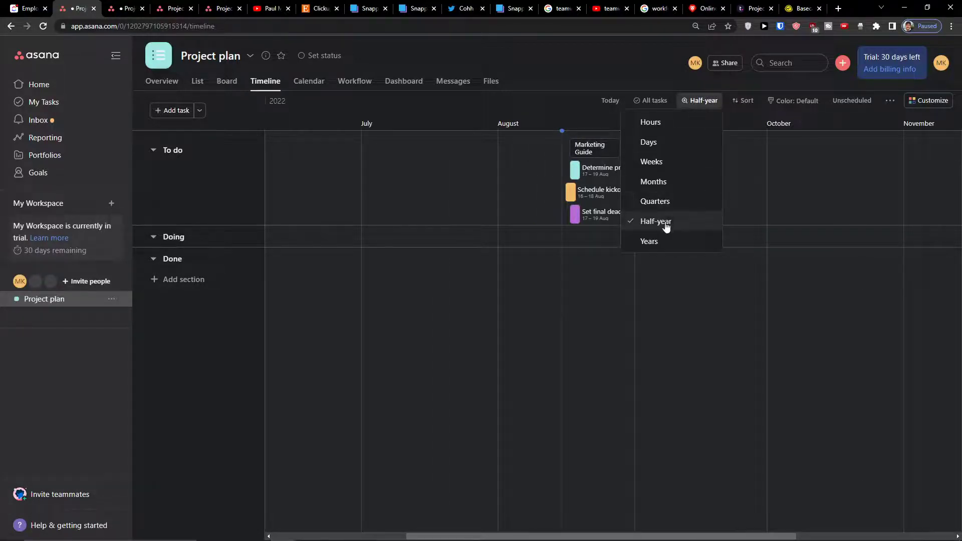
left_click(653, 239)
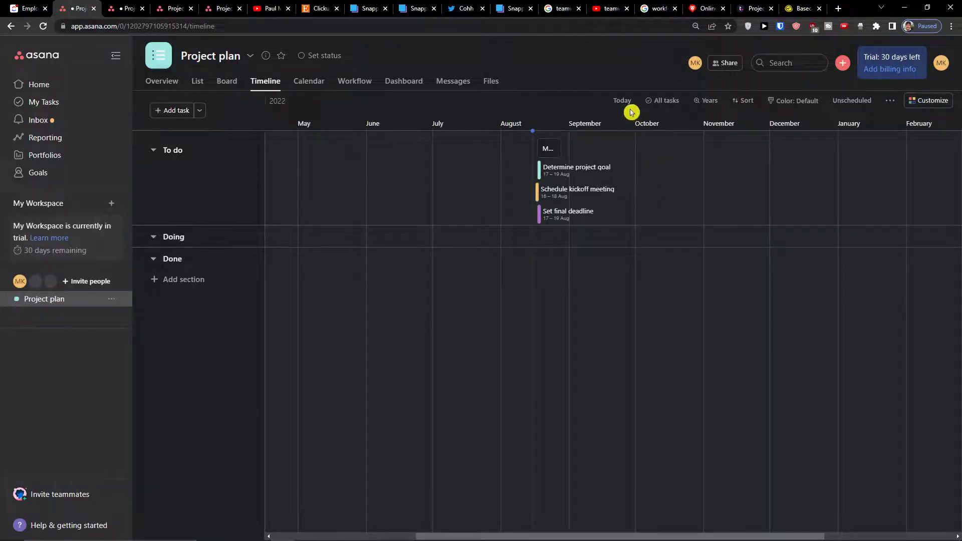
left_click(623, 101)
- View the timeline around today at the Days scale and look through the available sort options
left_click(702, 95)
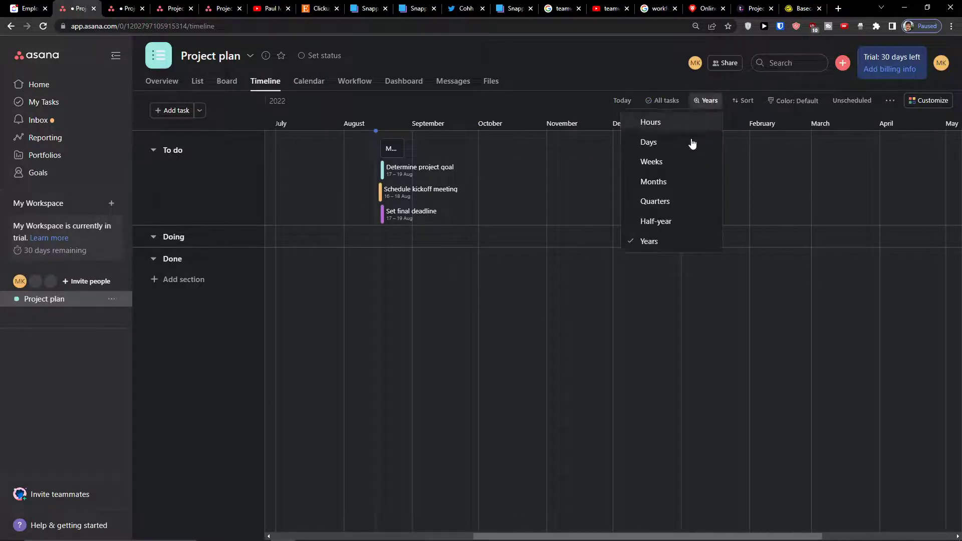
left_click(668, 143)
left_click(626, 102)
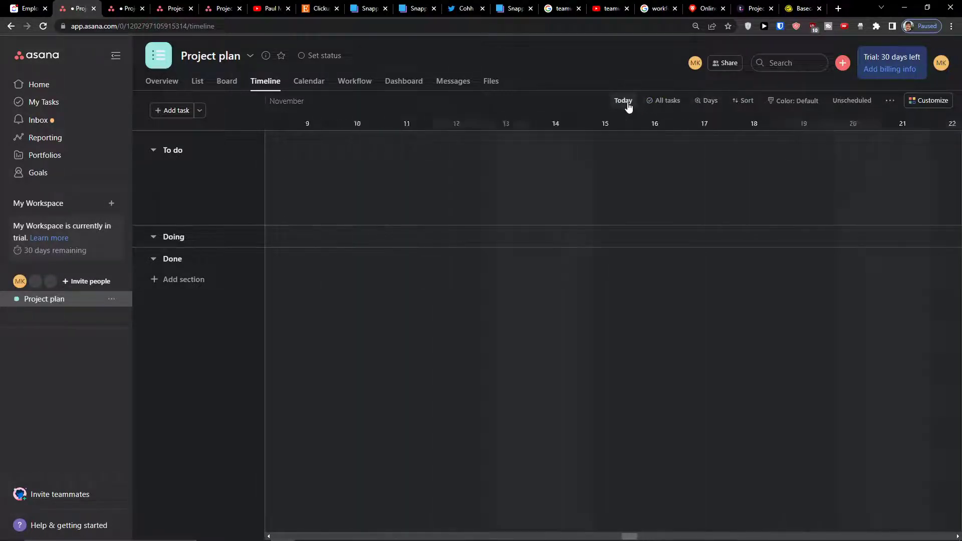
left_click(743, 102)
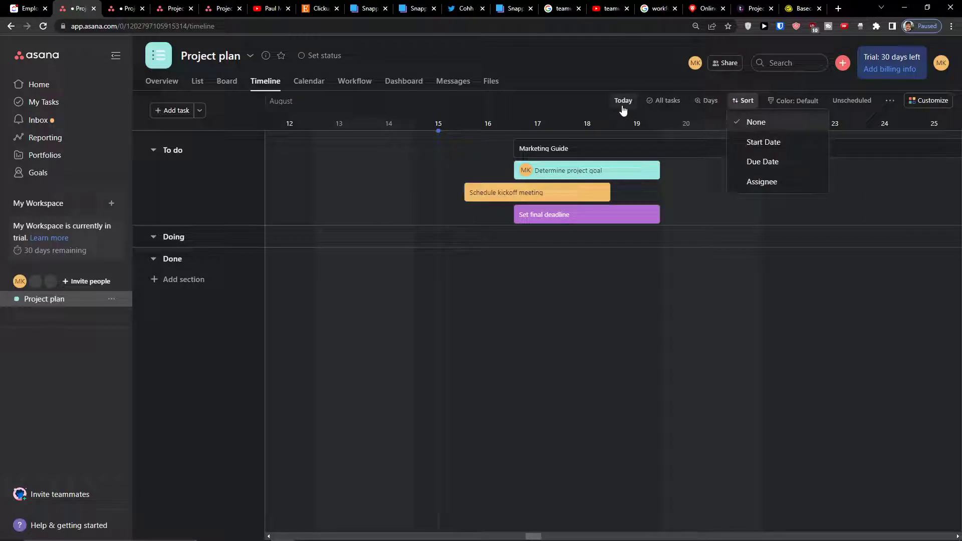
- Set the timeline scale to Half-year and bring the view back to today
left_click(706, 101)
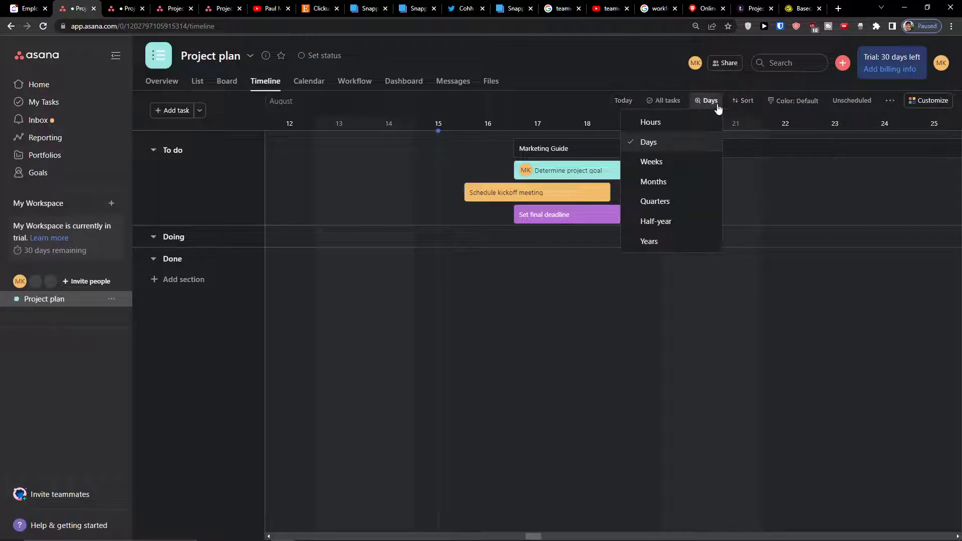
left_click(694, 220)
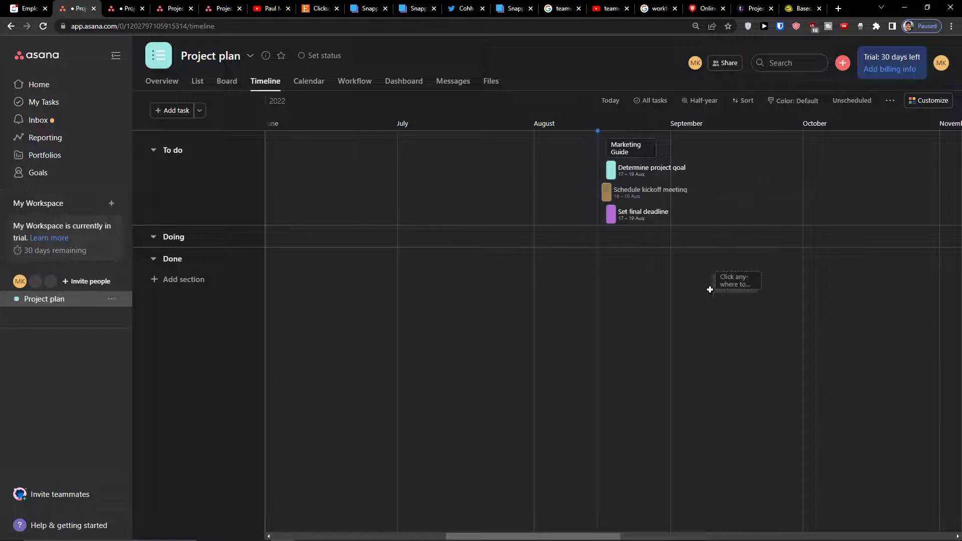
scroll(612, 296, "right", 15)
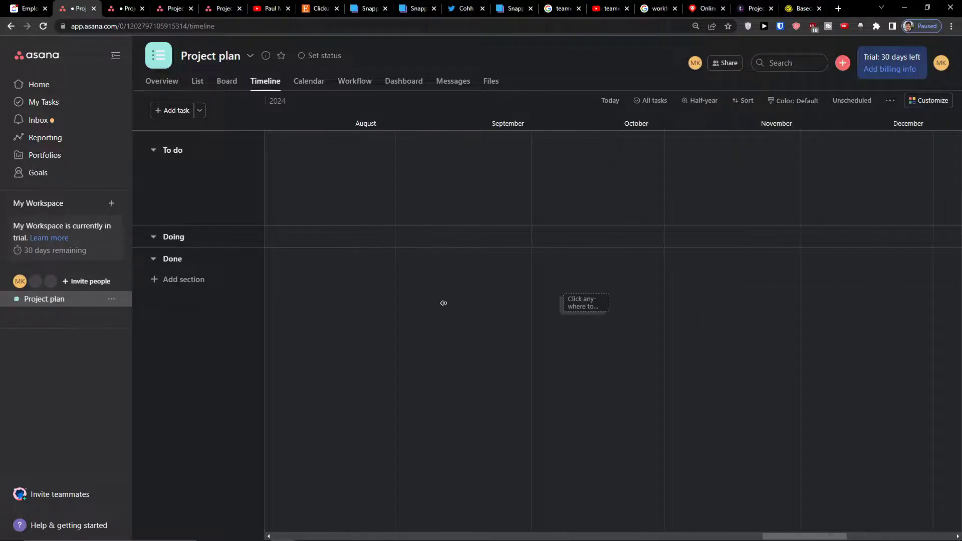
left_click(606, 101)
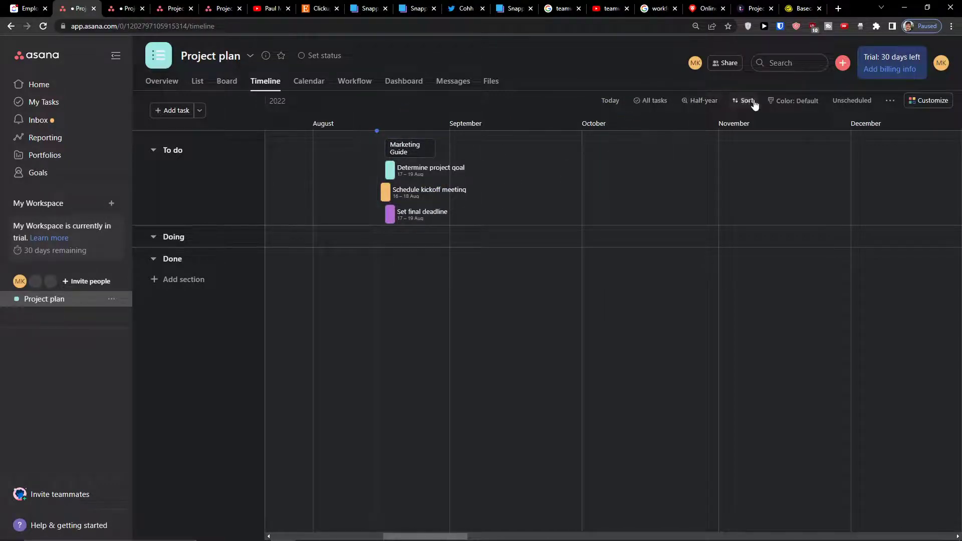
- Try coloring the timeline tasks by Priority, Status and No Color, and settle on Priority
left_click(776, 103)
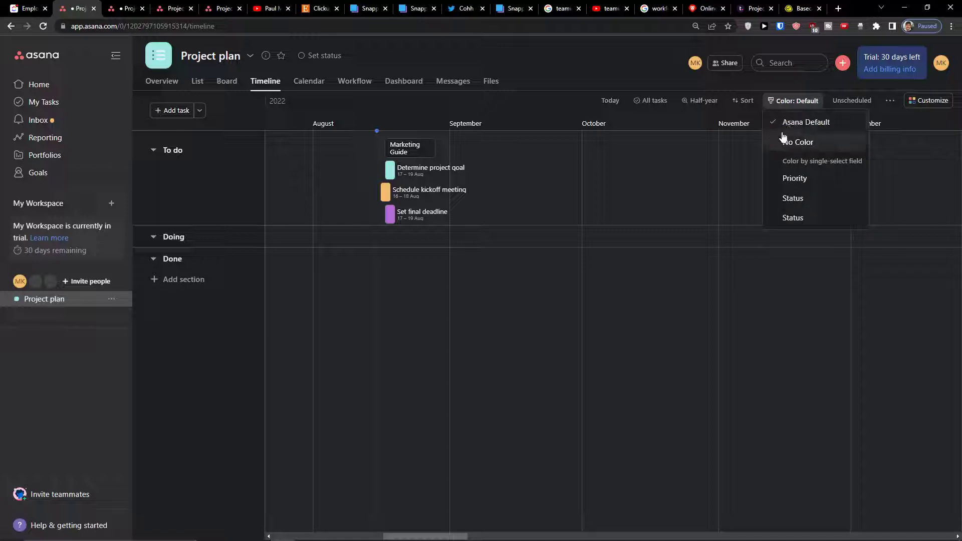
left_click(782, 178)
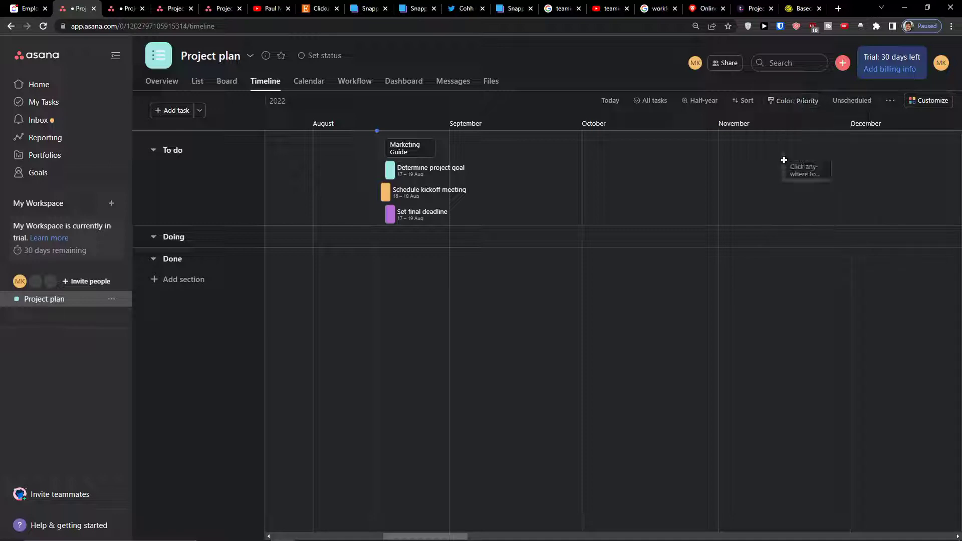
left_click(784, 106)
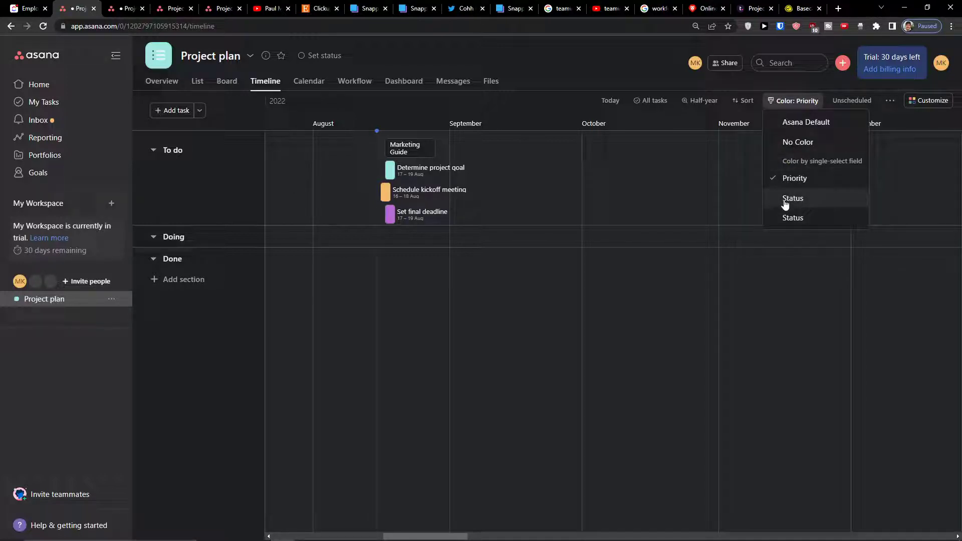
left_click(785, 200)
left_click(797, 102)
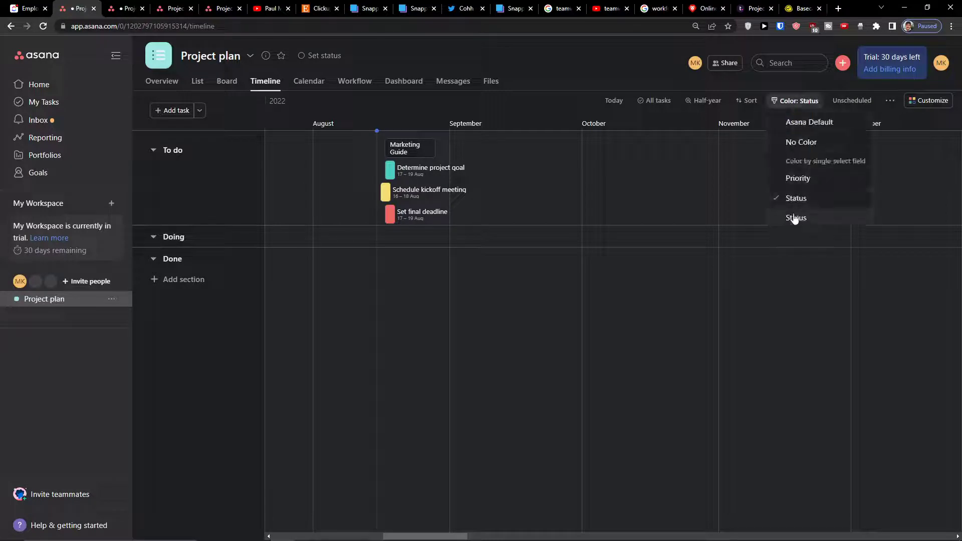
left_click(792, 144)
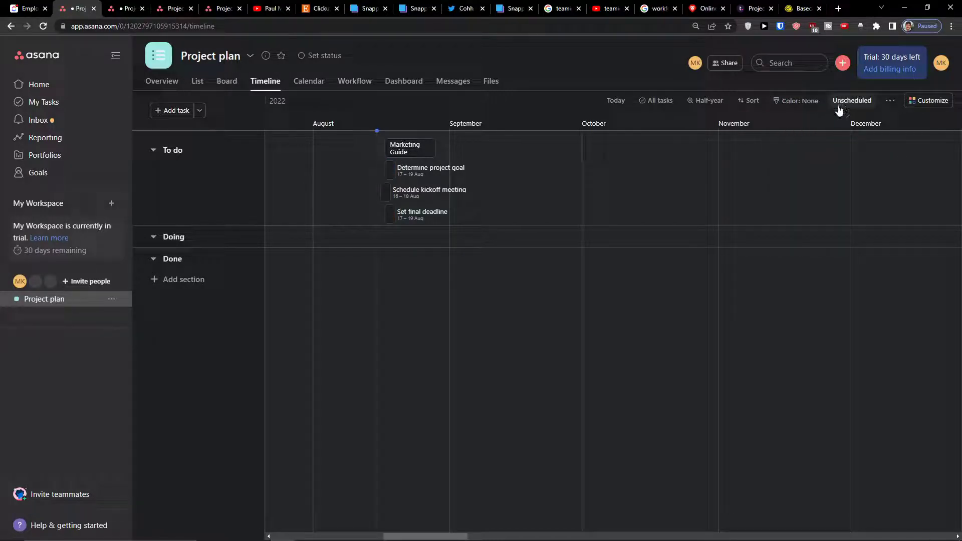
left_click(801, 102)
left_click(796, 179)
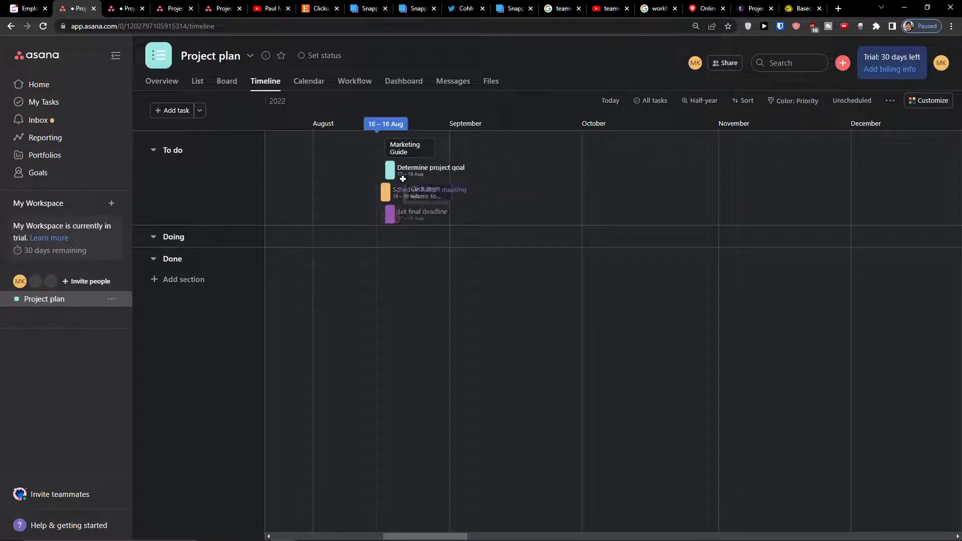
- Review the project's unscheduled tasks beside the timeline and close their list
left_click(838, 106)
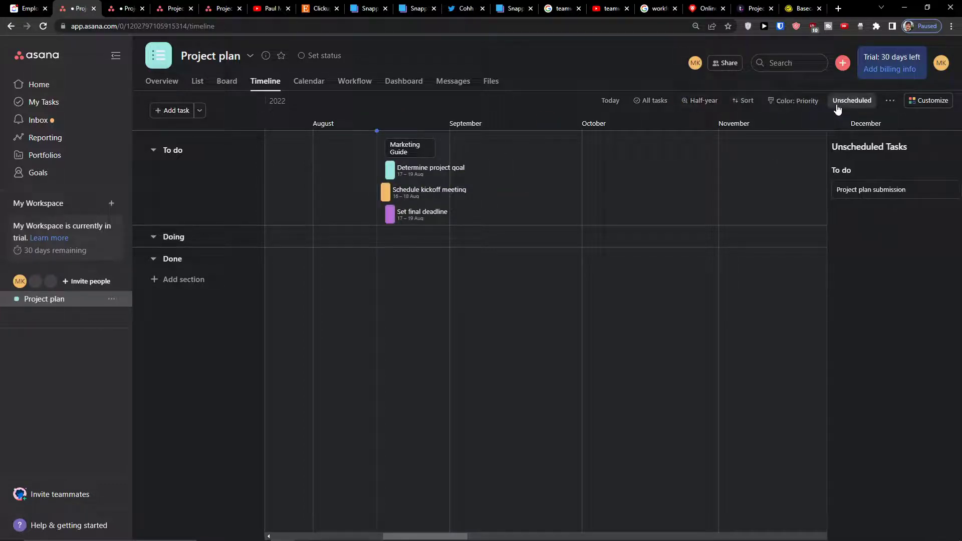
left_click(830, 202)
left_click(567, 331)
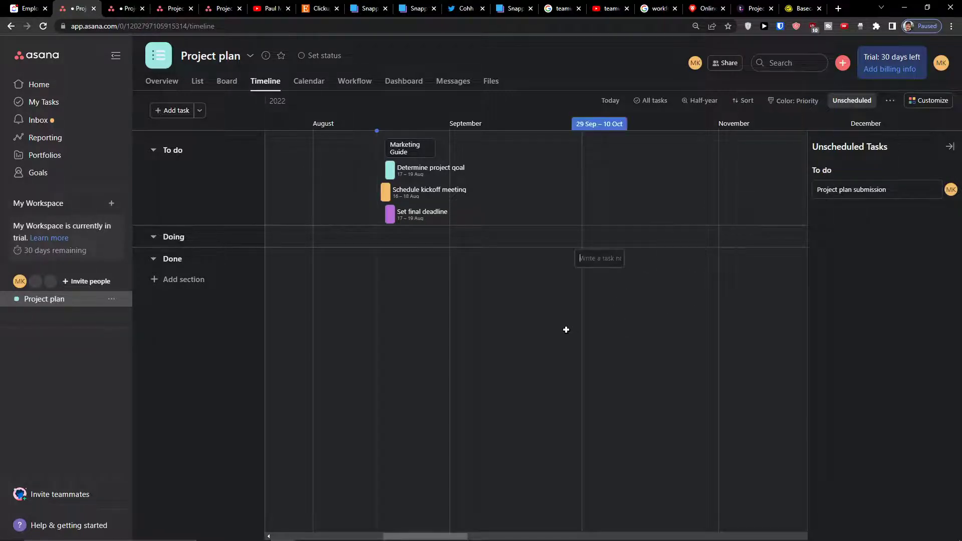
left_click(950, 147)
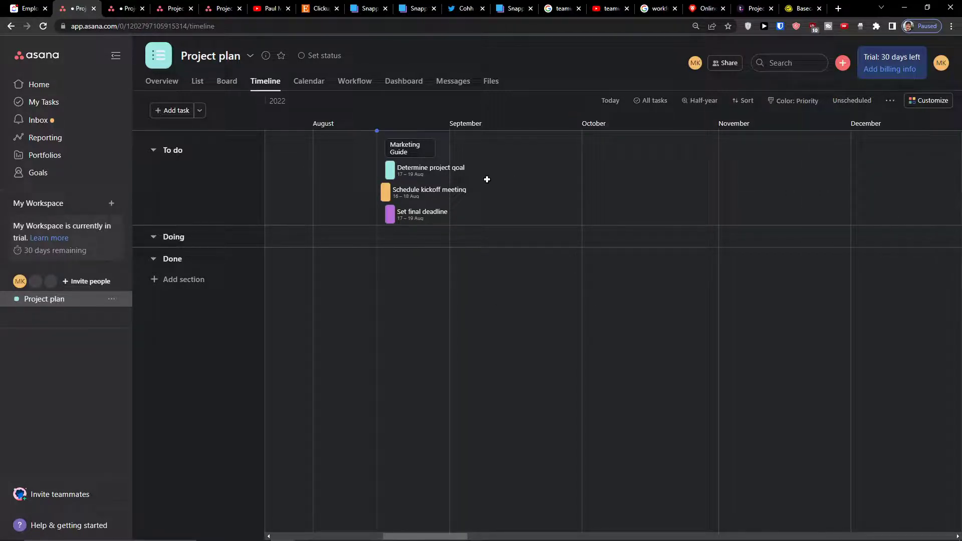
- Review the timeline's additional layout options and the project's customization settings
left_click(889, 101)
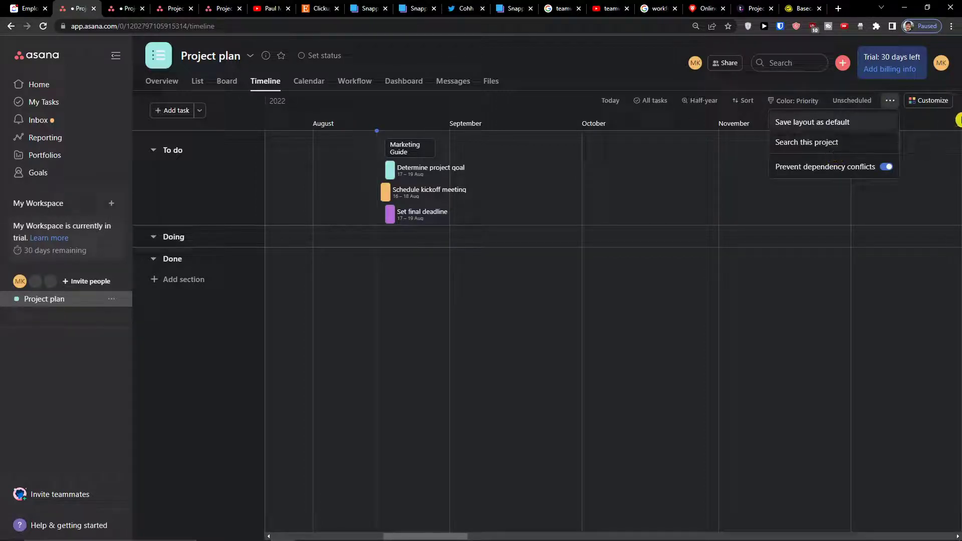
left_click(937, 103)
left_click(933, 107)
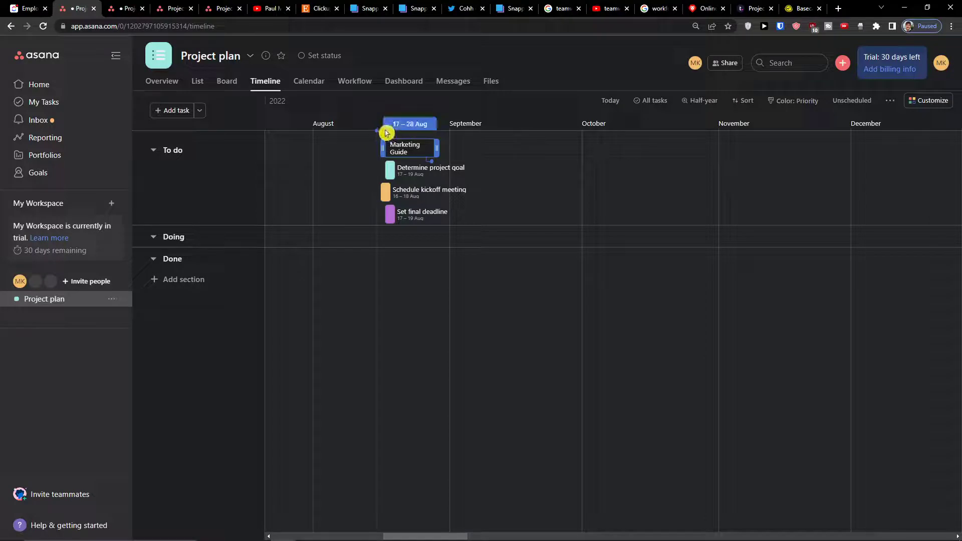
- Review the timeline's task completion filter options, keeping all tasks shown
left_click(636, 104)
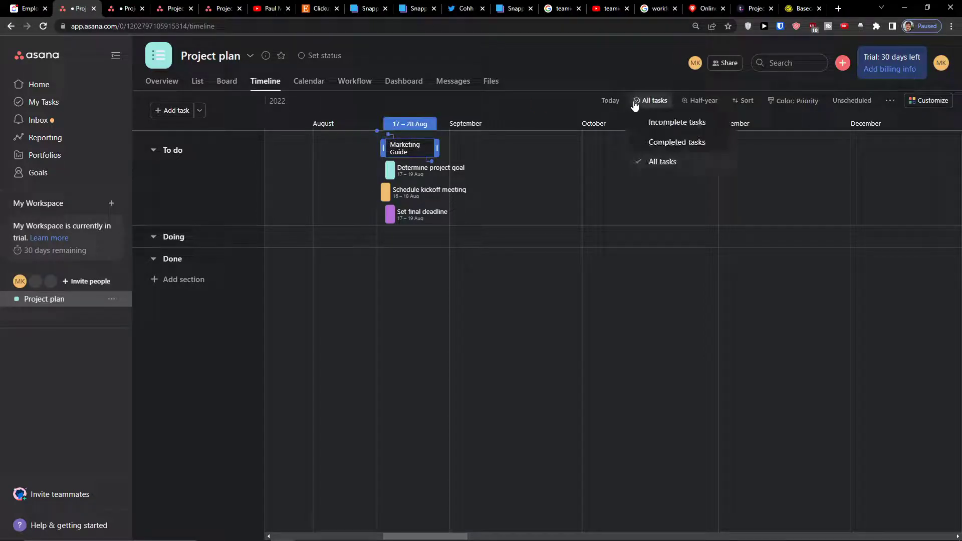
left_click(652, 107)
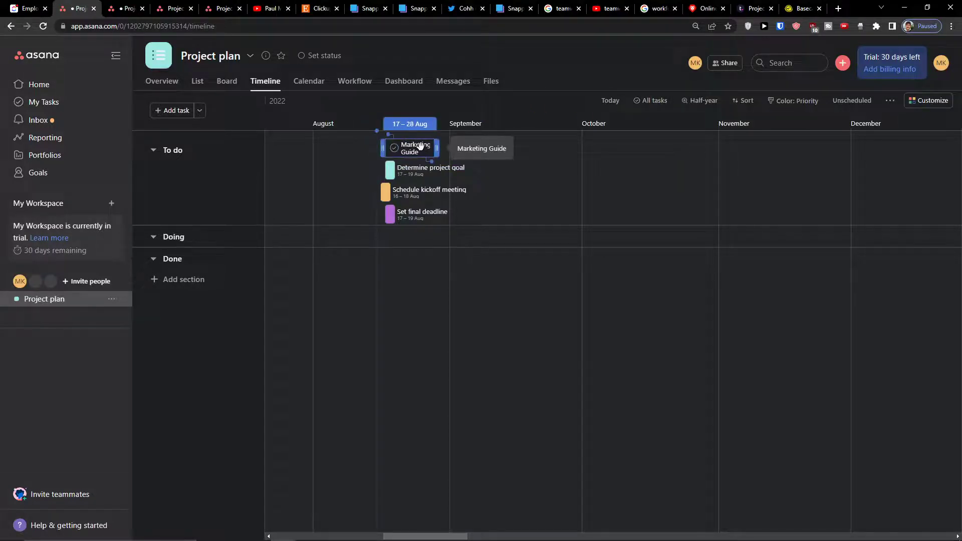
left_click(563, 133)
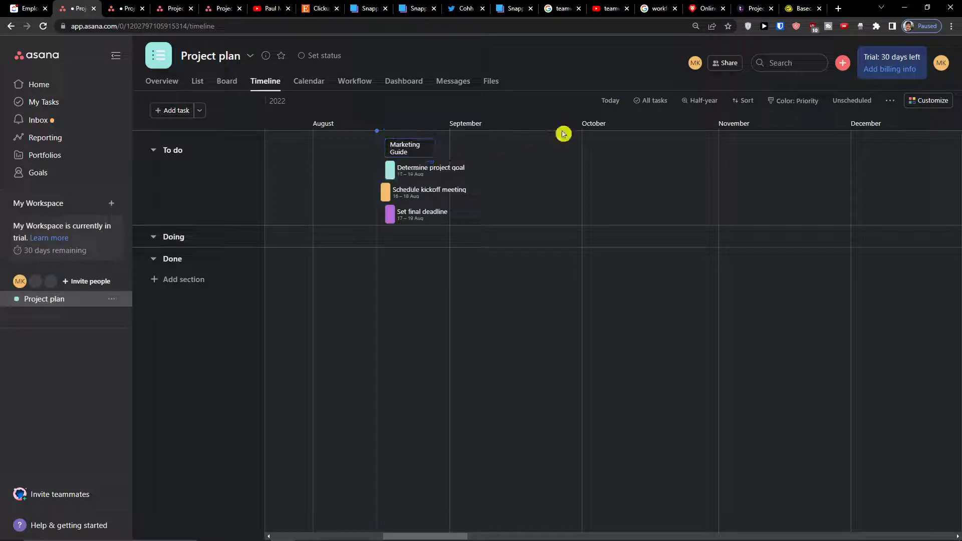
- Set the timeline scale to Days and bring the view back to today
left_click(698, 102)
left_click(635, 137)
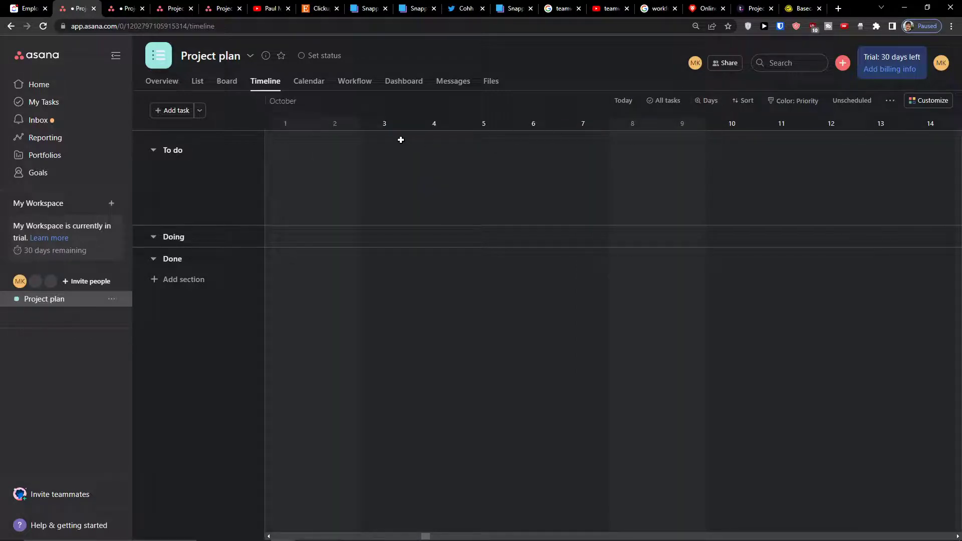
left_click(622, 100)
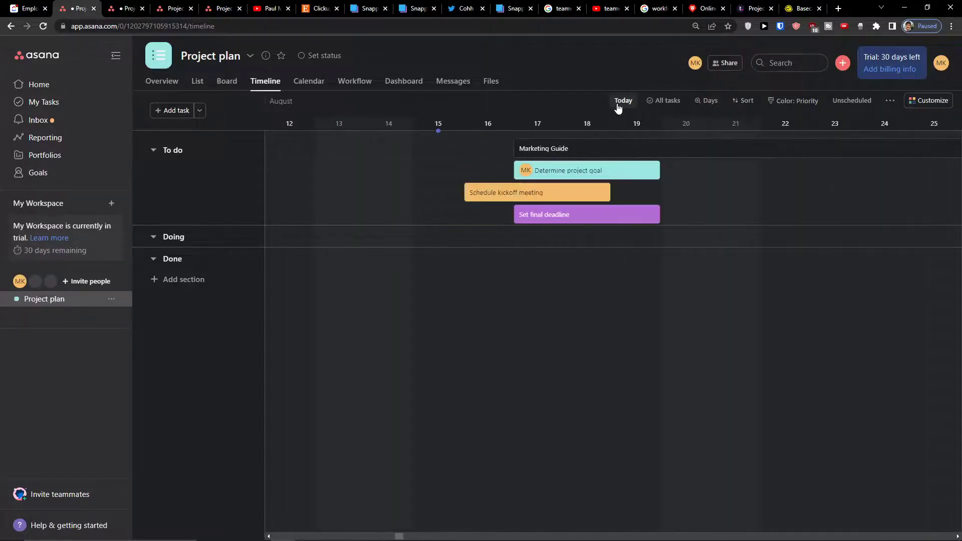
- Reschedule the Marketing Guide task to 20–31 Aug and mark it as dependent on Set final deadline
left_click_drag(596, 141, 683, 146)
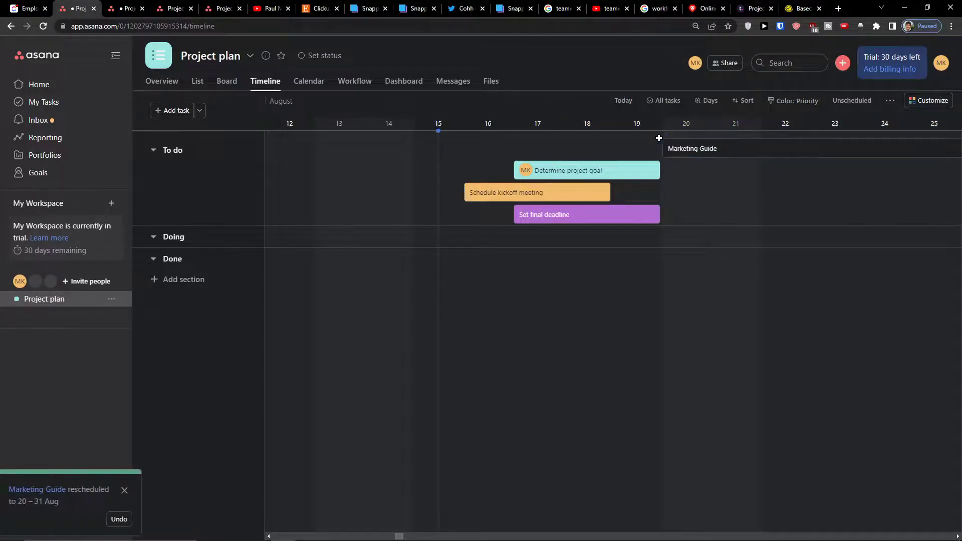
left_click_drag(667, 138, 644, 216)
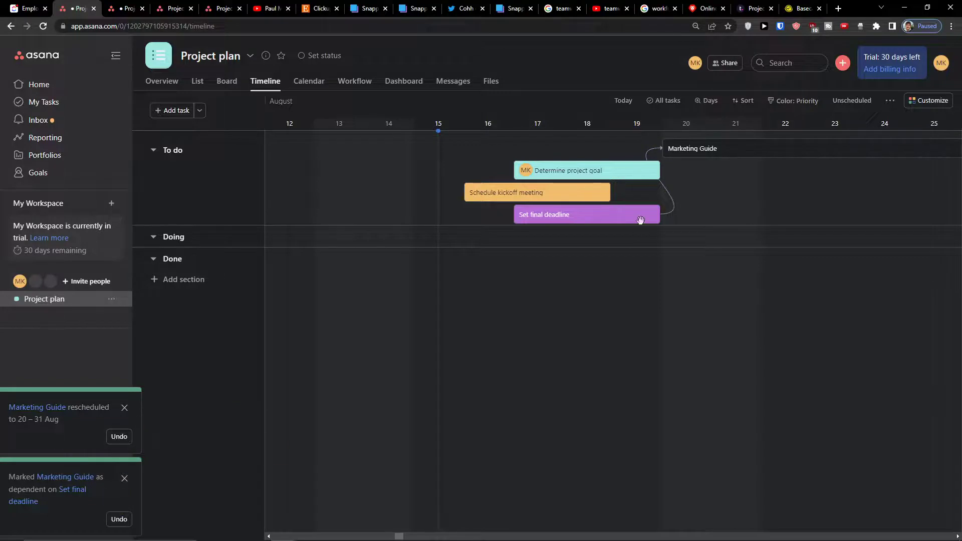
- Make Schedule kickoff meeting dependent on Determine project goal, scheduling the kickoff for 19–21 Aug and the goal task for 12–16 Aug
left_click_drag(642, 169, 599, 187)
left_click_drag(503, 196, 649, 193)
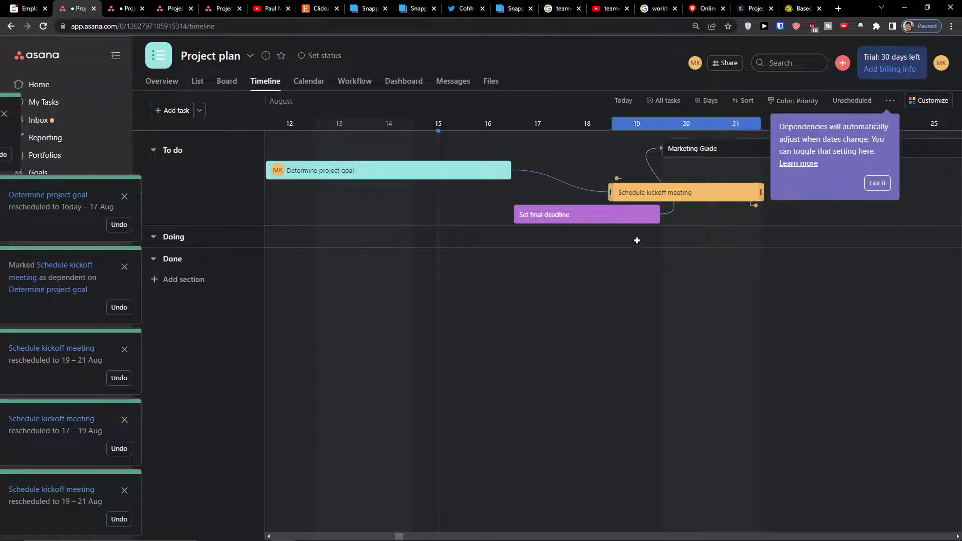
- Dismiss the tip about automatic dependency adjustment and check the timeline's dependency conflict setting
left_click(876, 183)
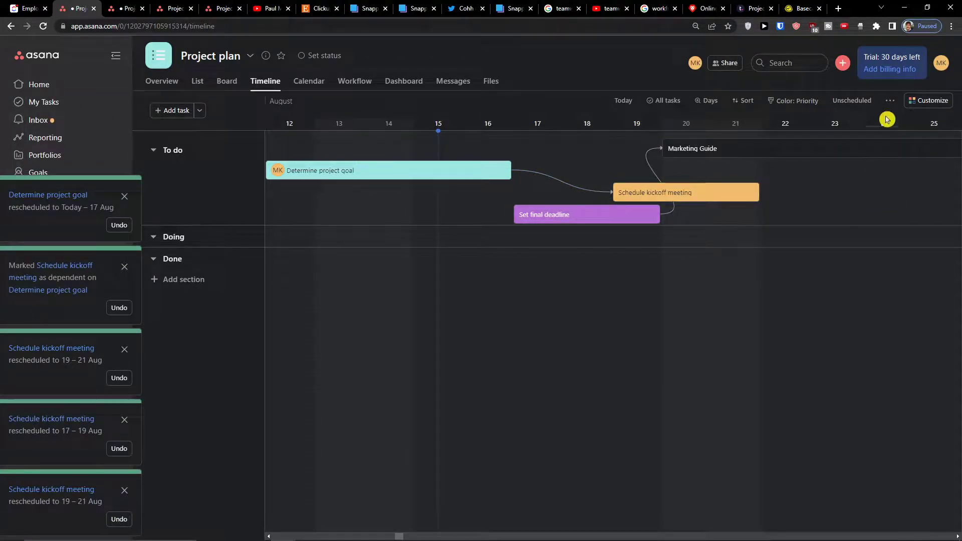
left_click(890, 103)
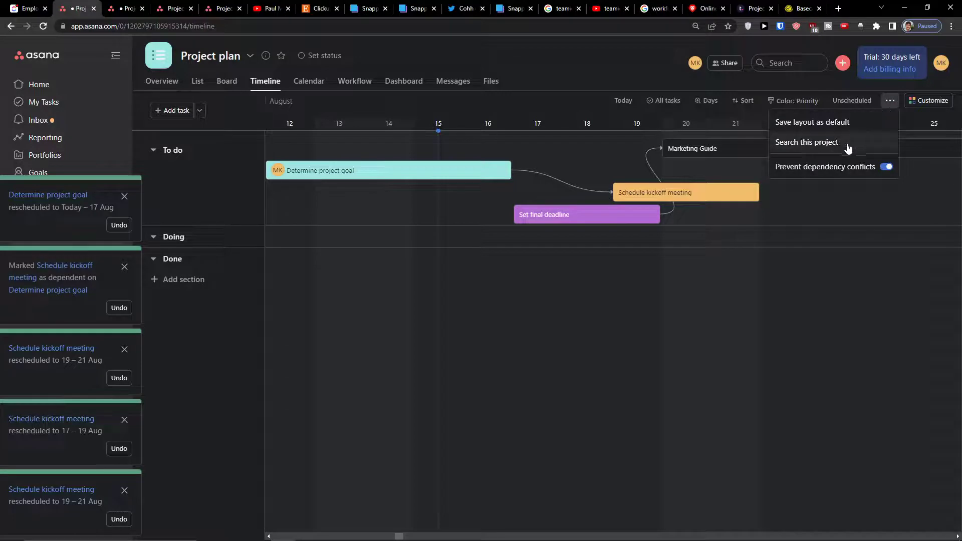
left_click(586, 267)
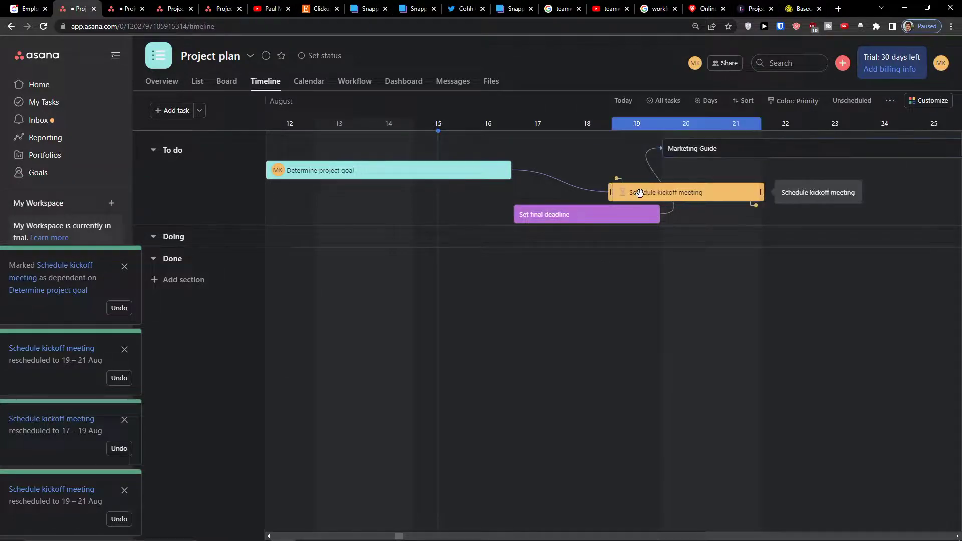
- Review the Schedule kickoff meeting task's details and its blocking dependency, and close the task
left_click(621, 193)
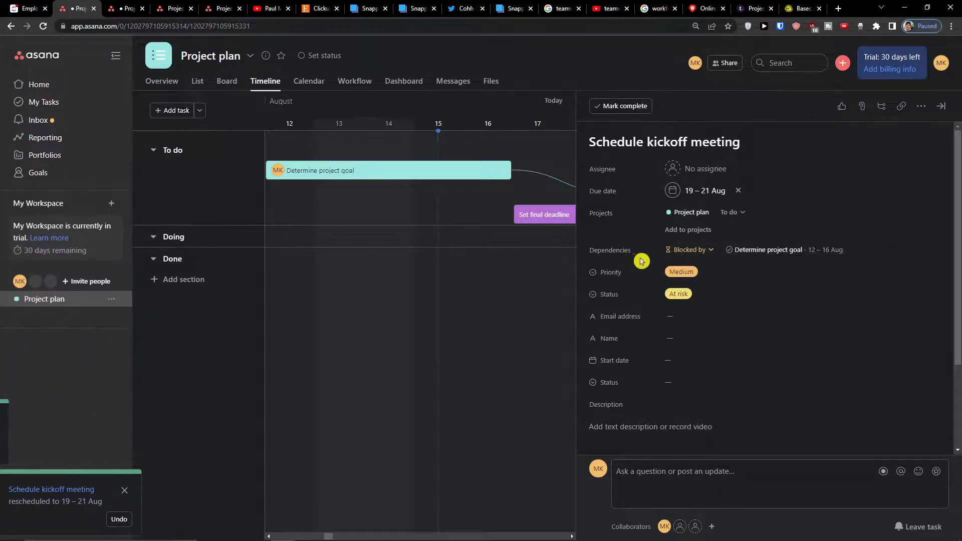
left_click(692, 253)
left_click(691, 253)
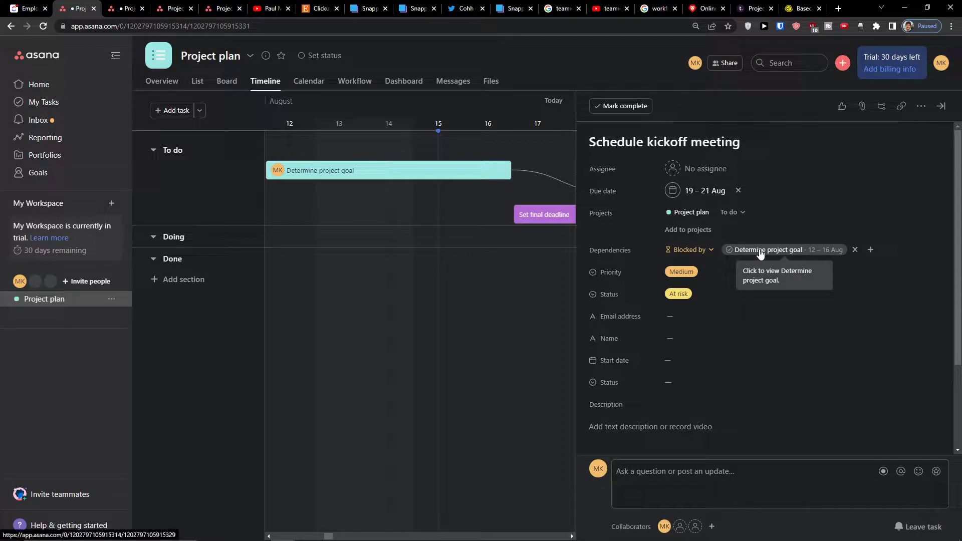
scroll(758, 255, "down", 2)
scroll(754, 263, "up", 2)
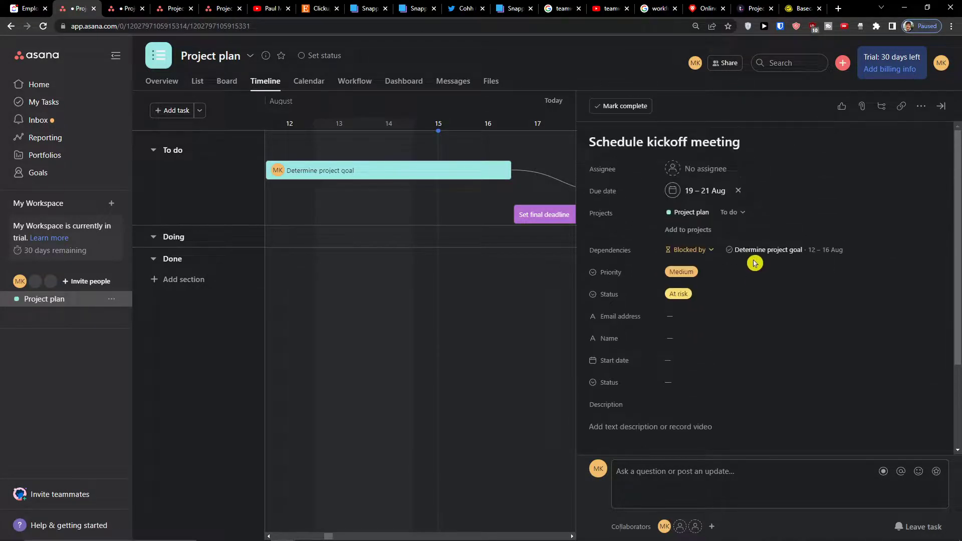
left_click(461, 314)
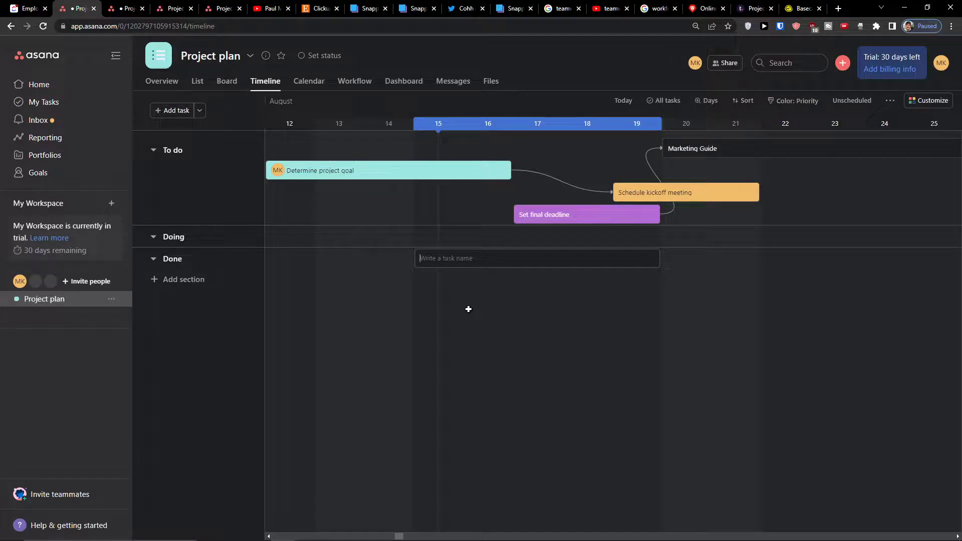
- Reschedule Schedule kickoff meeting to 18–20 Aug and Set final deadline to 20–22 Aug on the timeline
left_click_drag(678, 192, 640, 197)
left_click_drag(641, 201, 642, 201)
left_click_drag(601, 215, 731, 217)
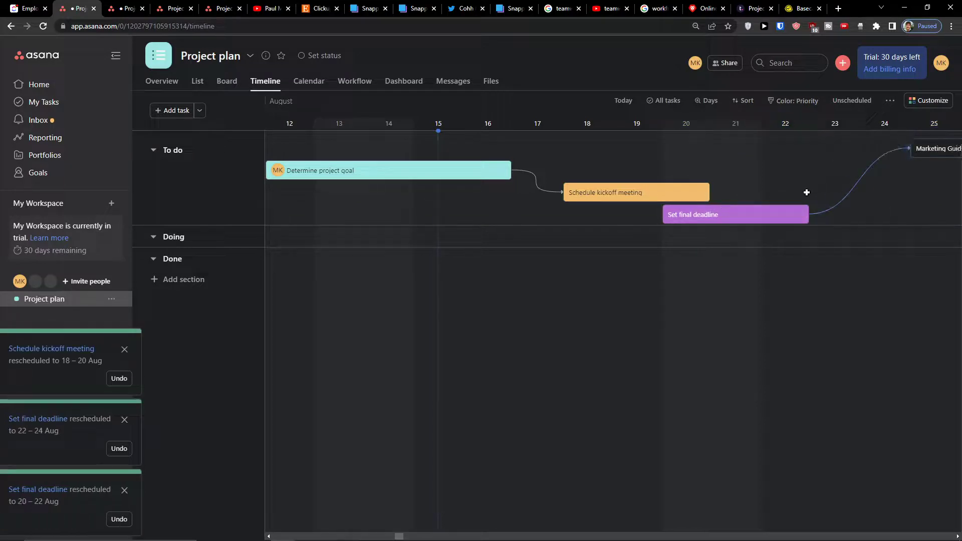
- Examine the dependency type options of Set final deadline and its linked Marketing Guide task, and close the task details
left_click(802, 214)
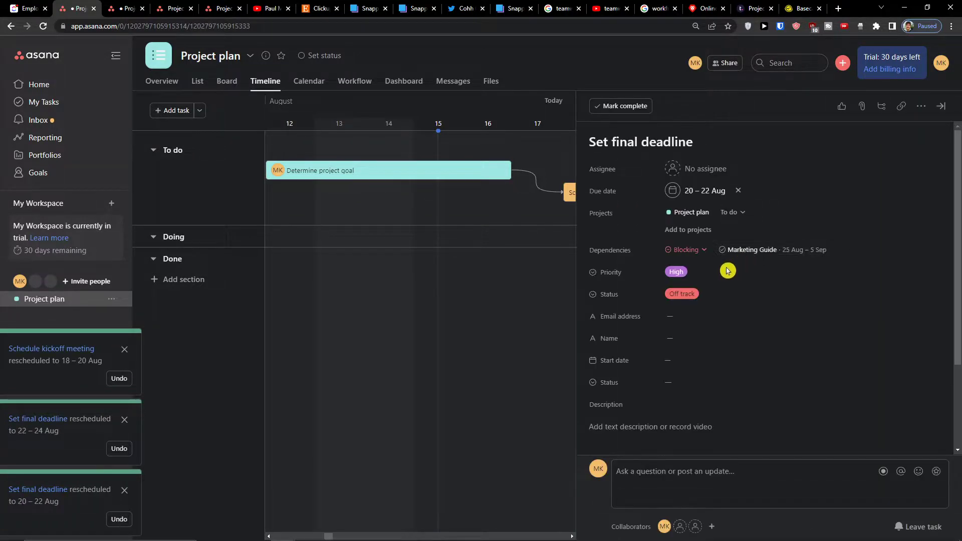
left_click(686, 249)
left_click(639, 292)
left_click(752, 250)
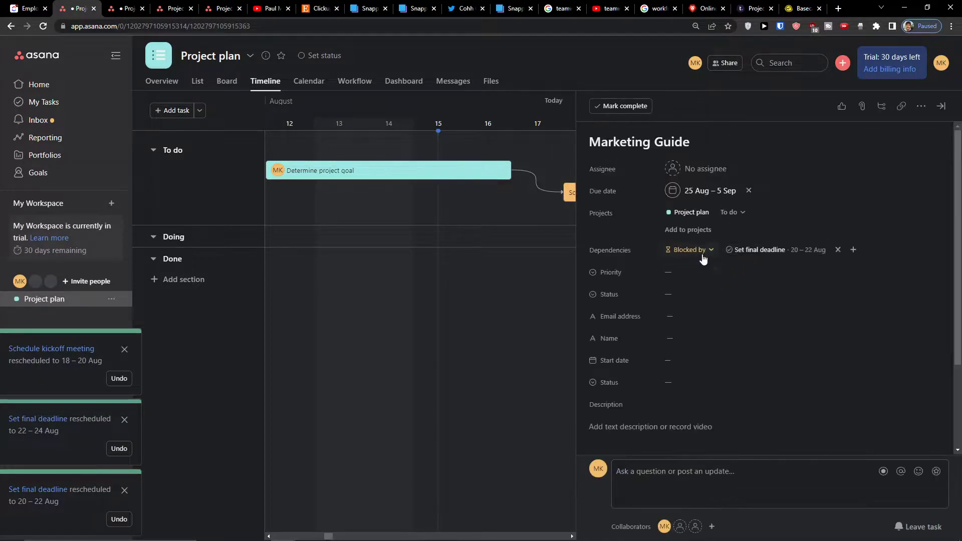
left_click(698, 251)
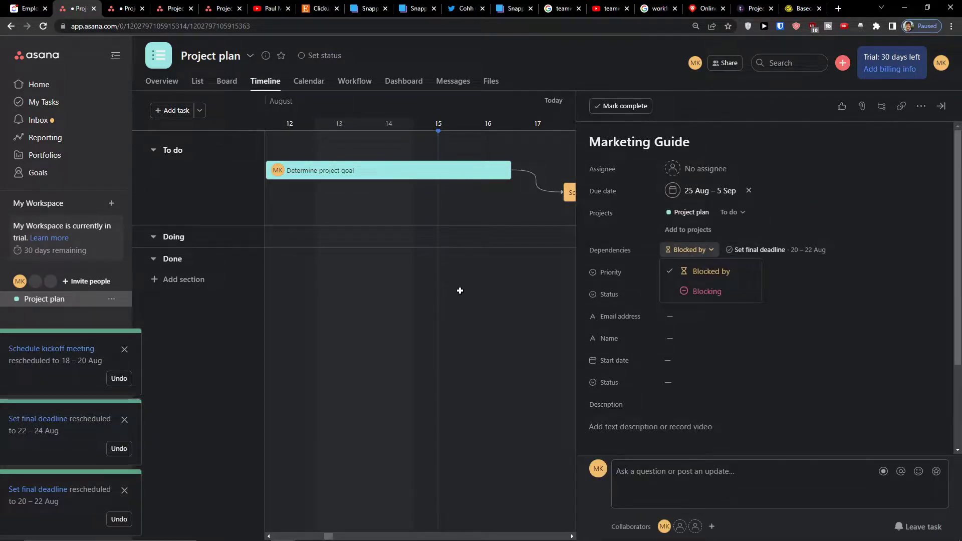
left_click(458, 288)
- Switch the project to List view and review Schedule kickoff meeting's details and the remaining task columns
left_click(174, 81)
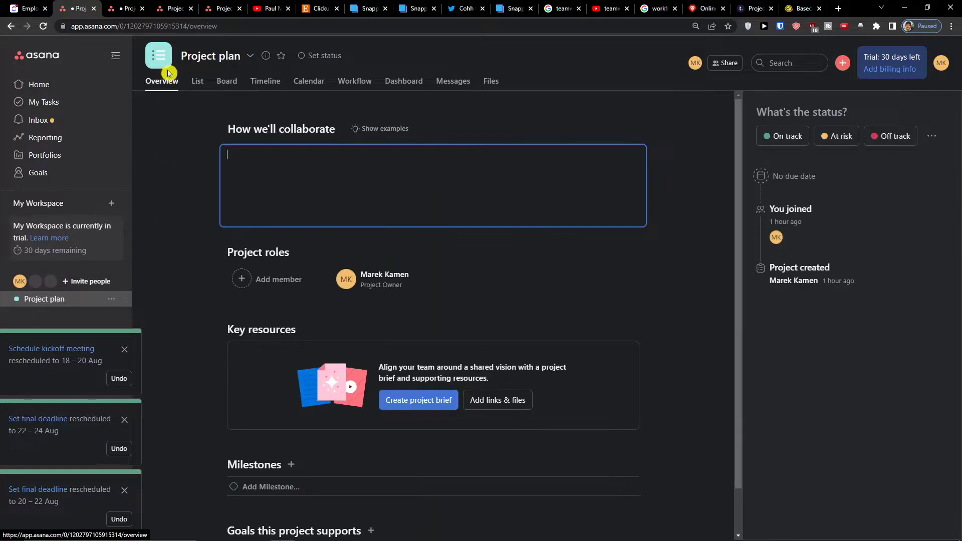
left_click(199, 82)
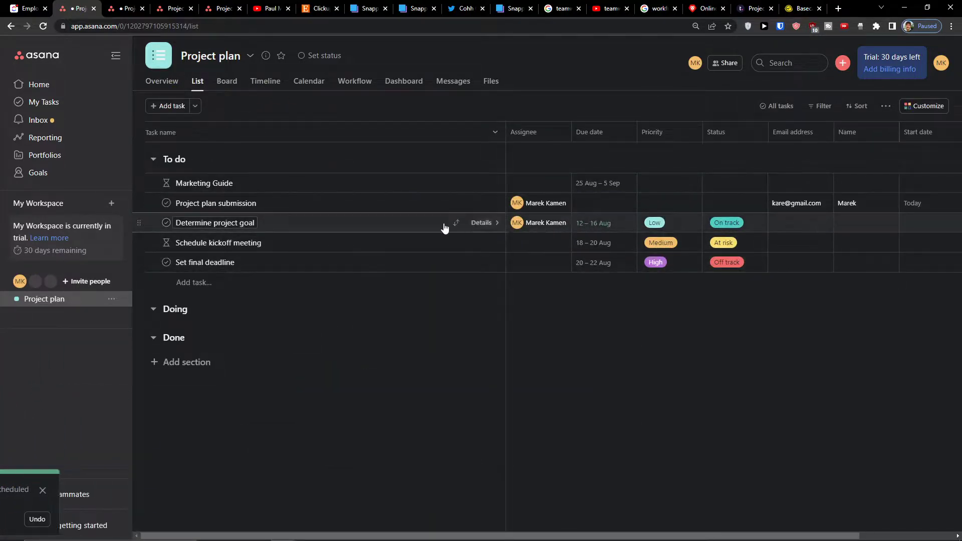
left_click(167, 245)
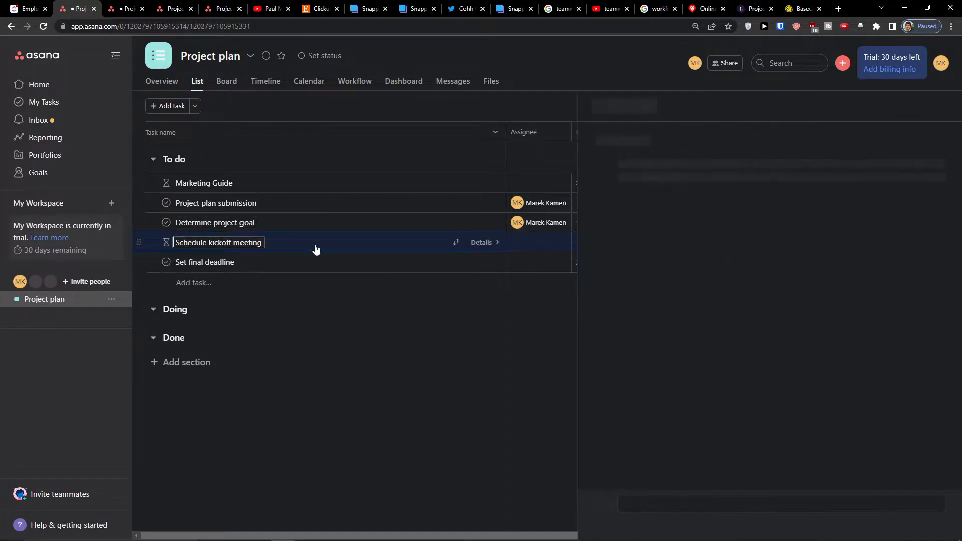
scroll(830, 301, "down", 3)
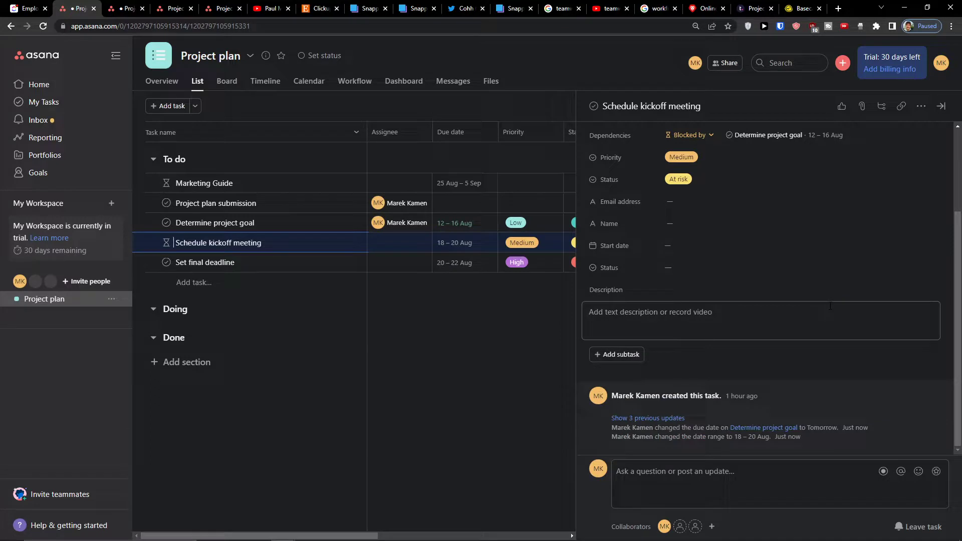
scroll(831, 306, "up", 3)
left_click(463, 357)
left_click_drag(440, 535, 696, 539)
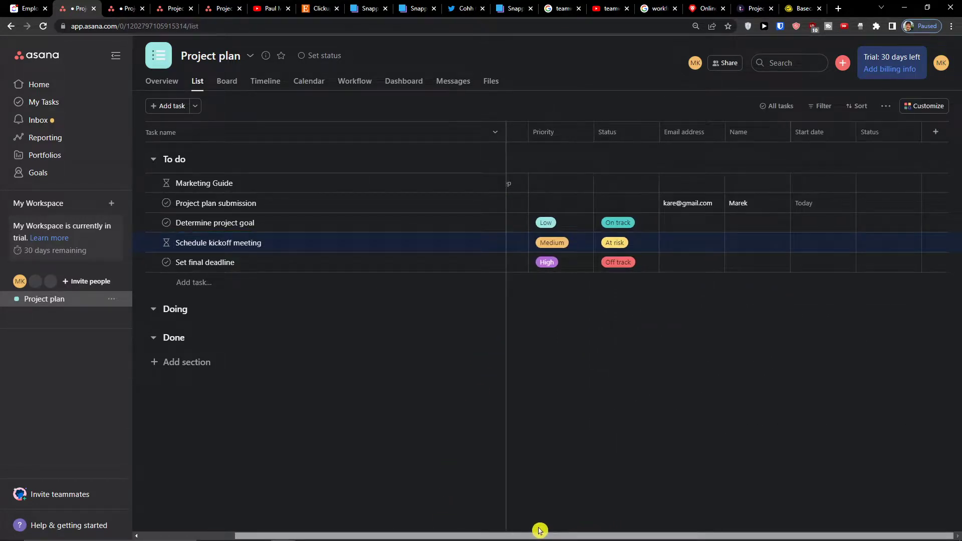
mouse_move(539, 530)
left_mouse_down()
mouse_move(475, 515)
mouse_move(541, 517)
left_mouse_up()
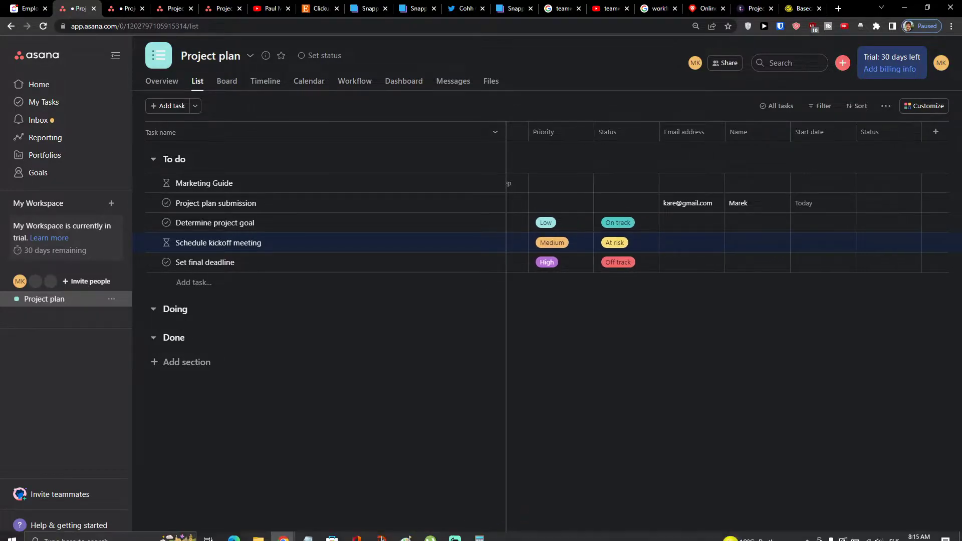
mouse_move(730, 538)
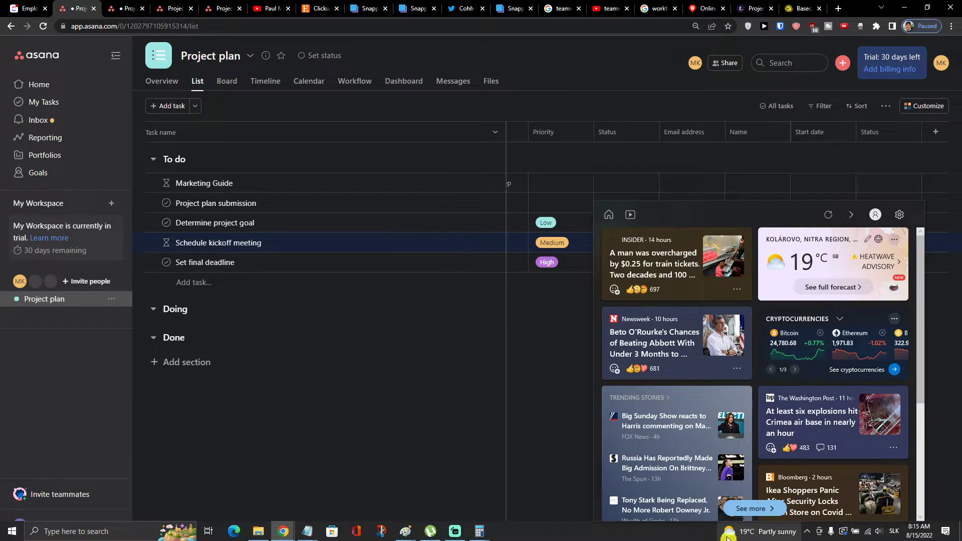